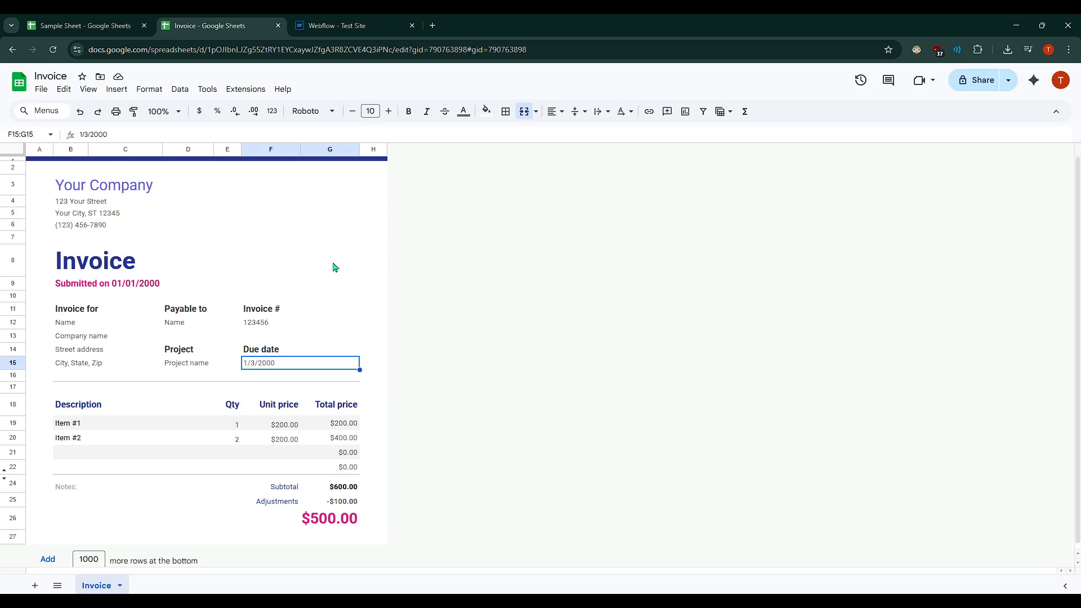
click(400, 239)
click(470, 301)
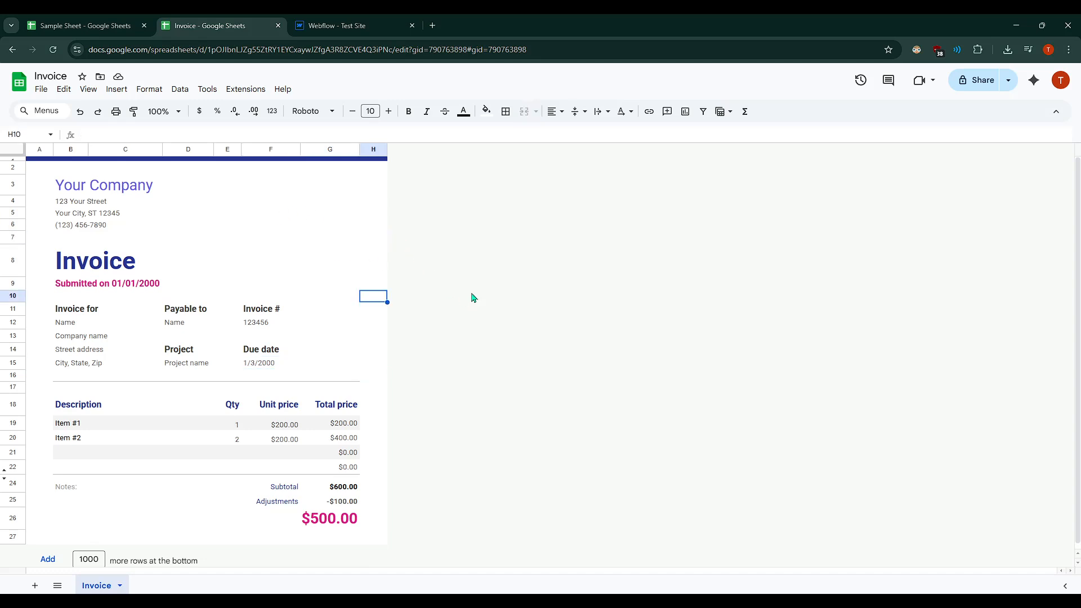
click(503, 288)
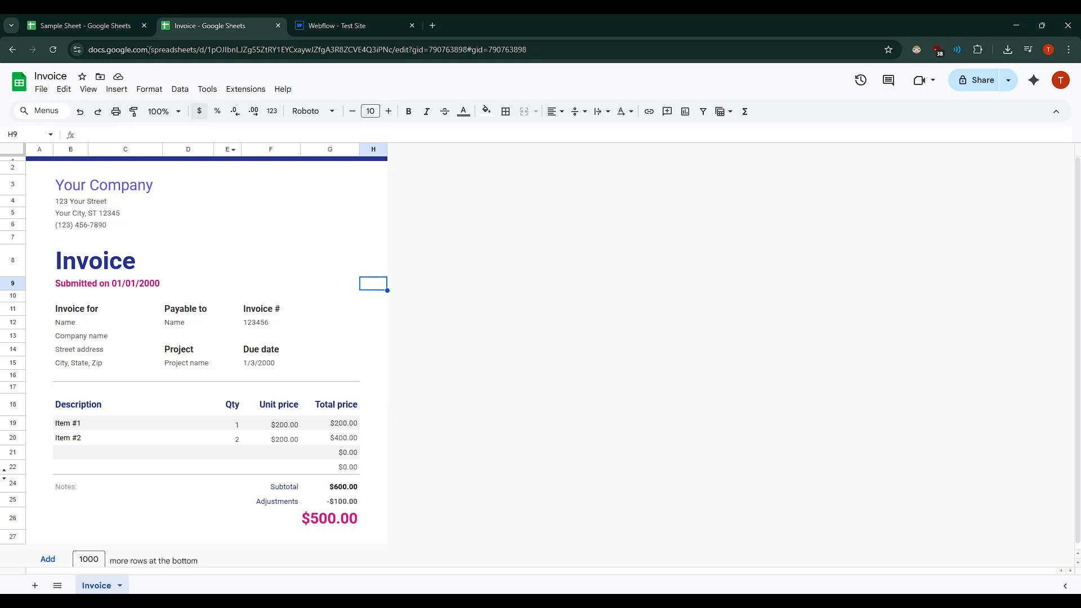
- Open the template gallery for a new spreadsheet from the other sheet and browse the available templates
click(79, 25)
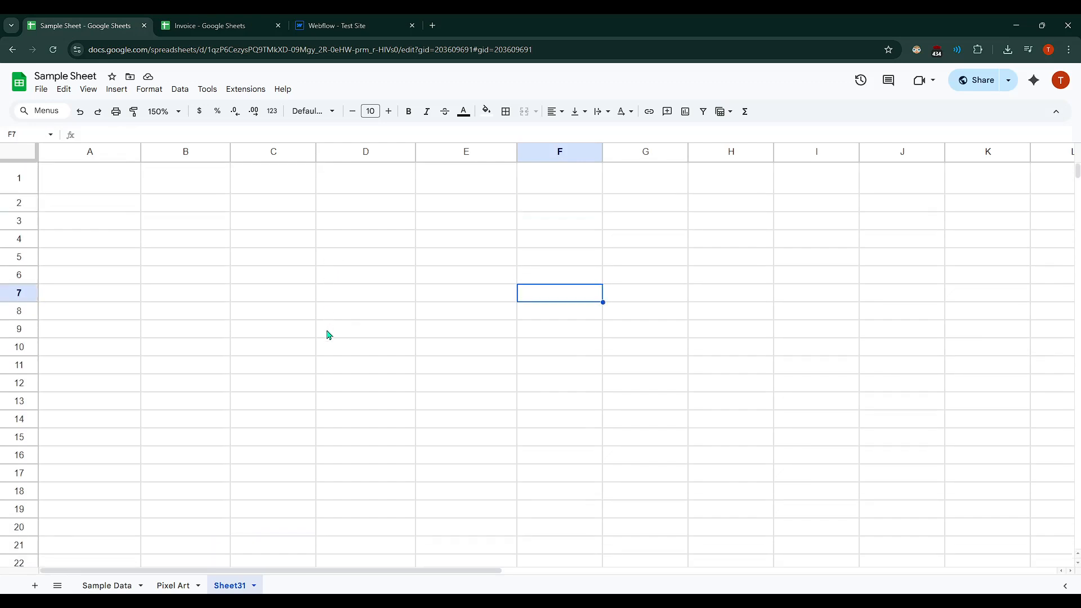
click(41, 90)
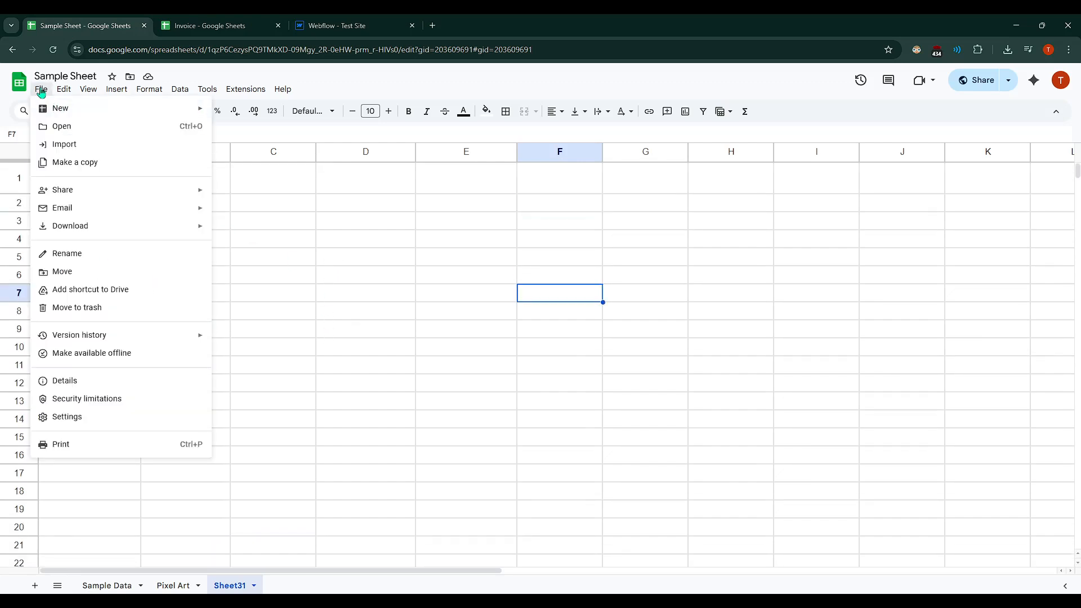
mouse_move(51, 109)
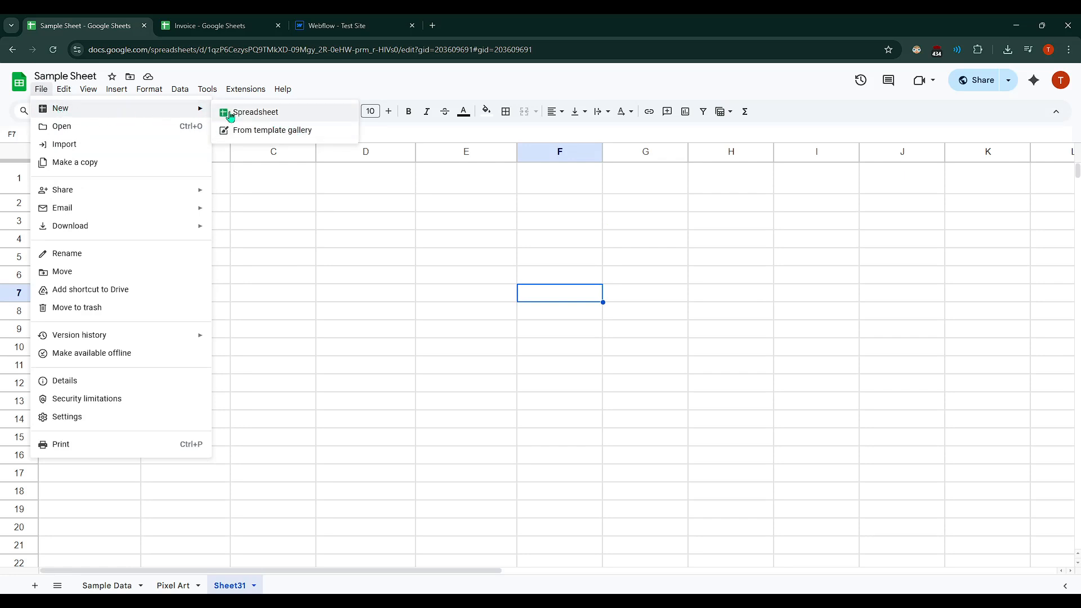
click(273, 132)
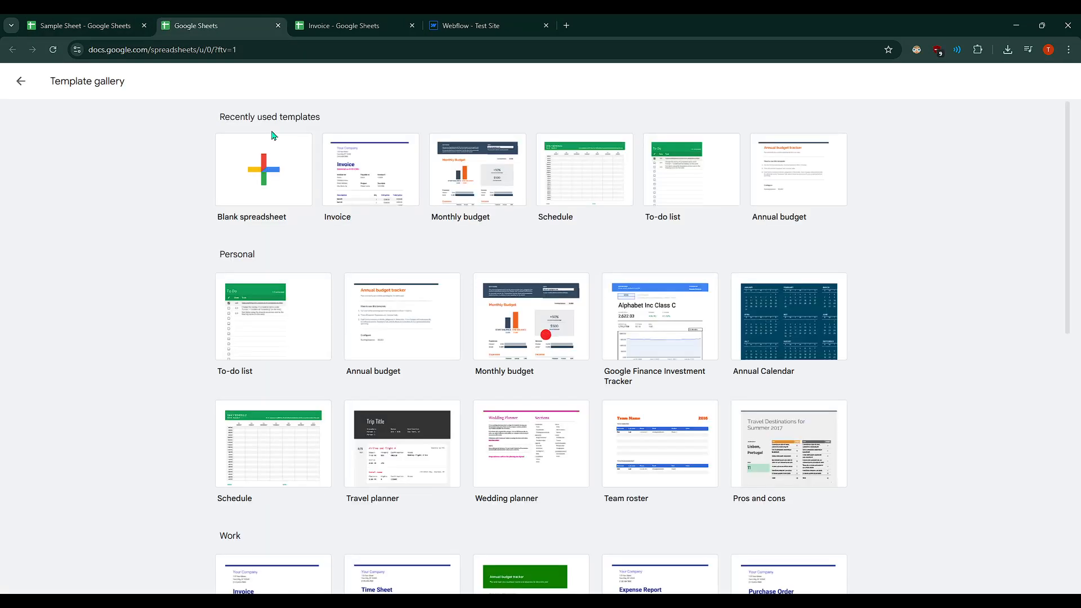
scroll(304, 242, down, 4)
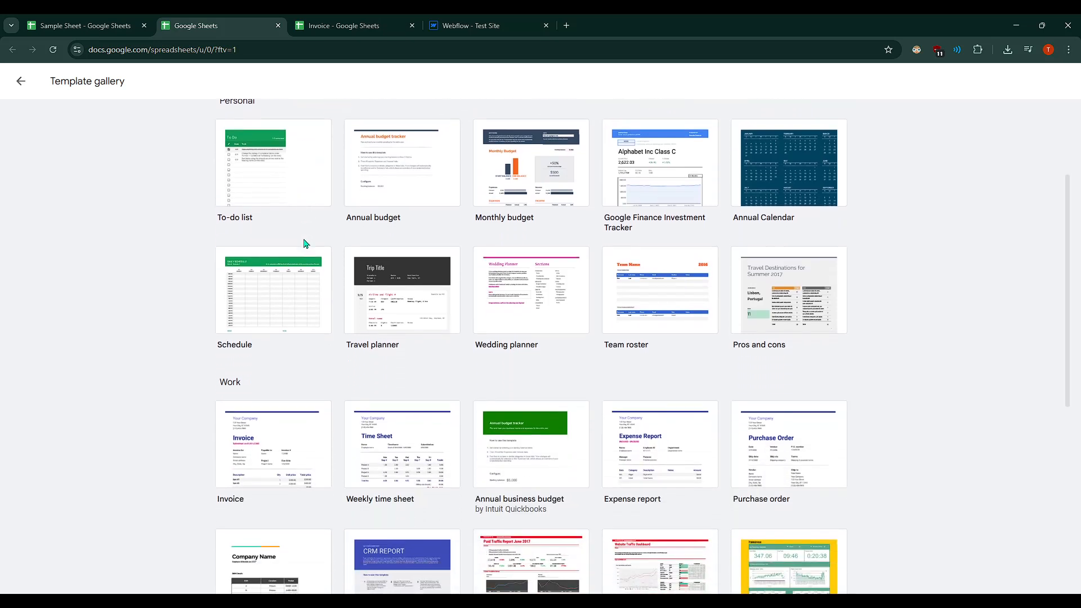
scroll(304, 243, down, 2)
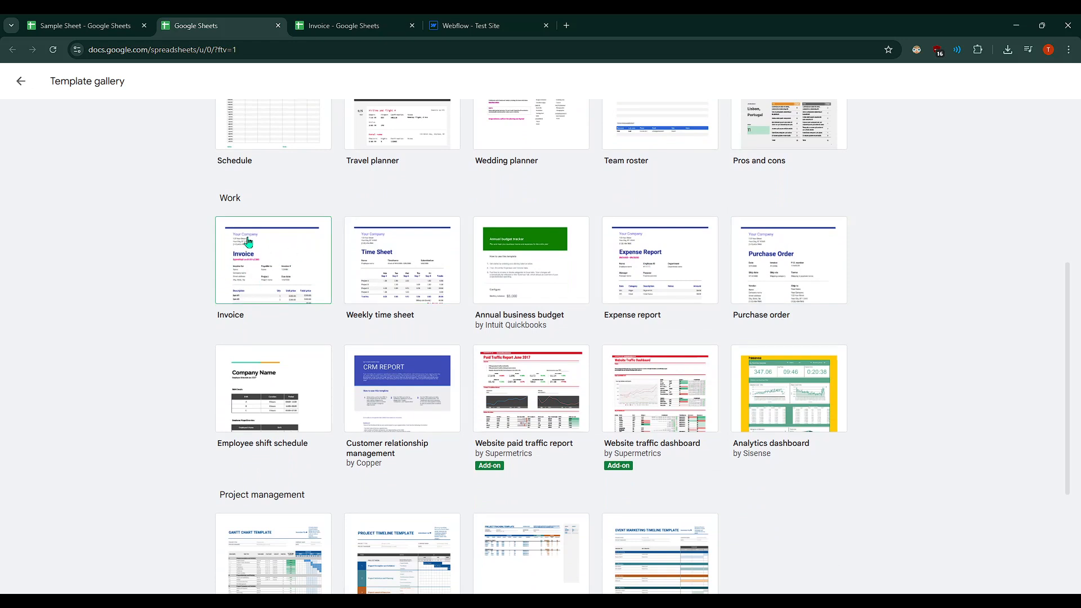
scroll(255, 277, up, 1)
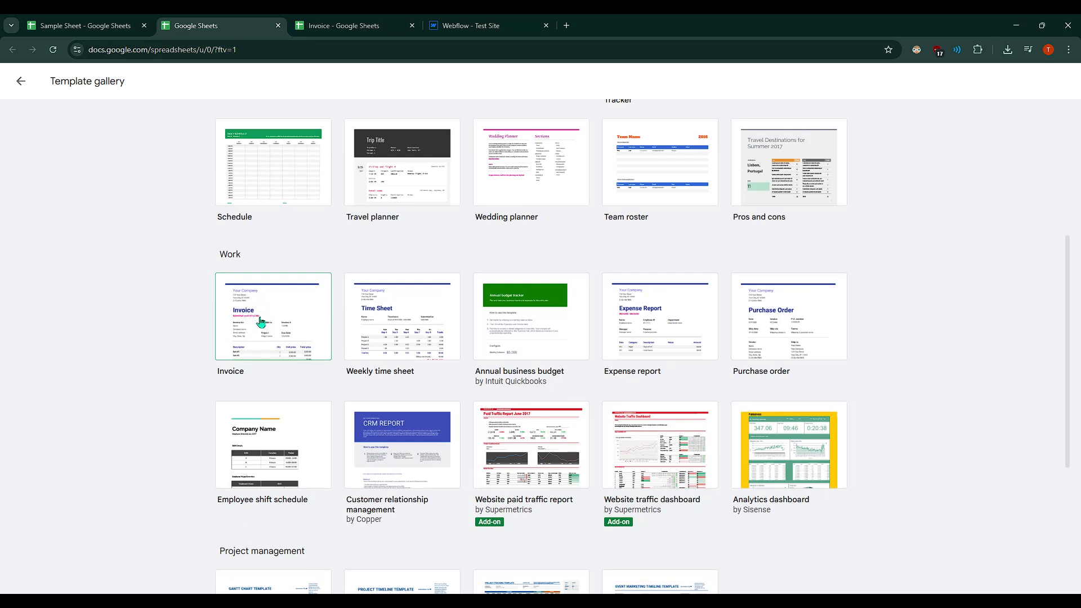
- Back in the invoice, replace the company name heading with TEST COMPANY
click(347, 30)
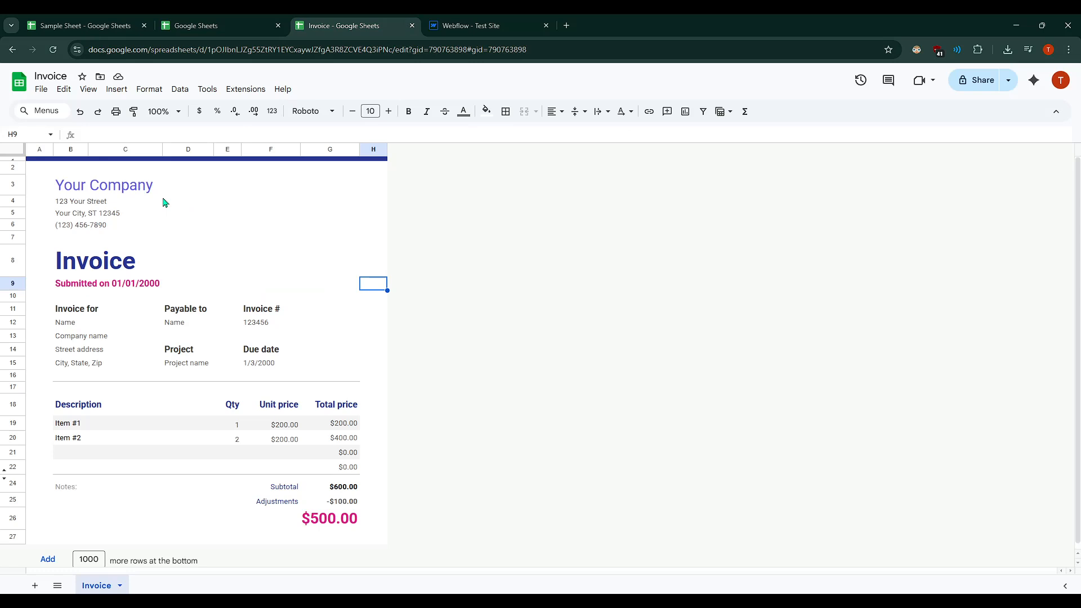
click(113, 186)
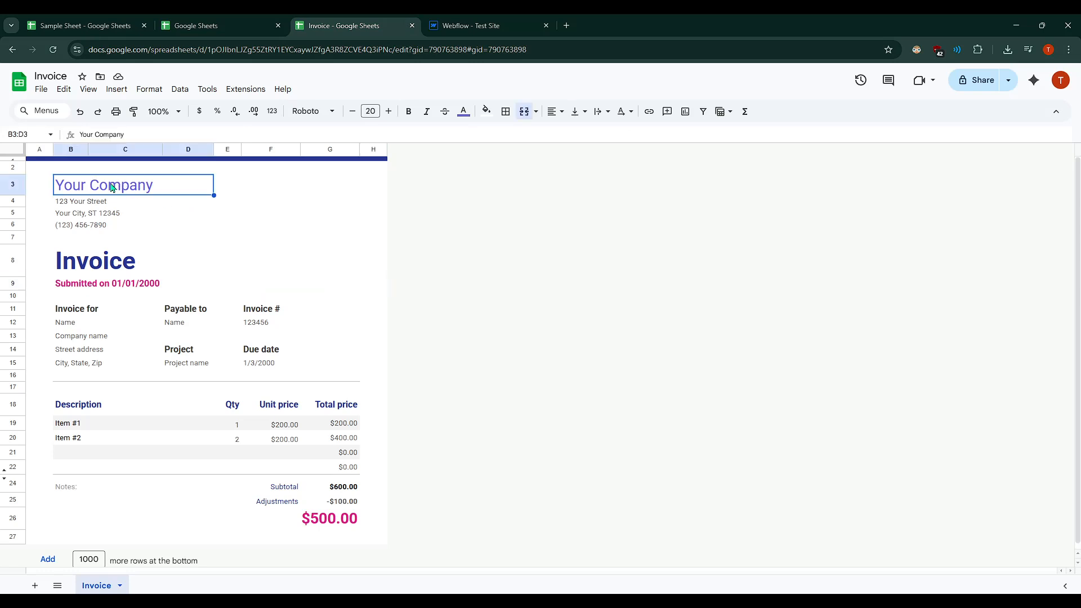
double_click(112, 187)
key(ctrl+a)
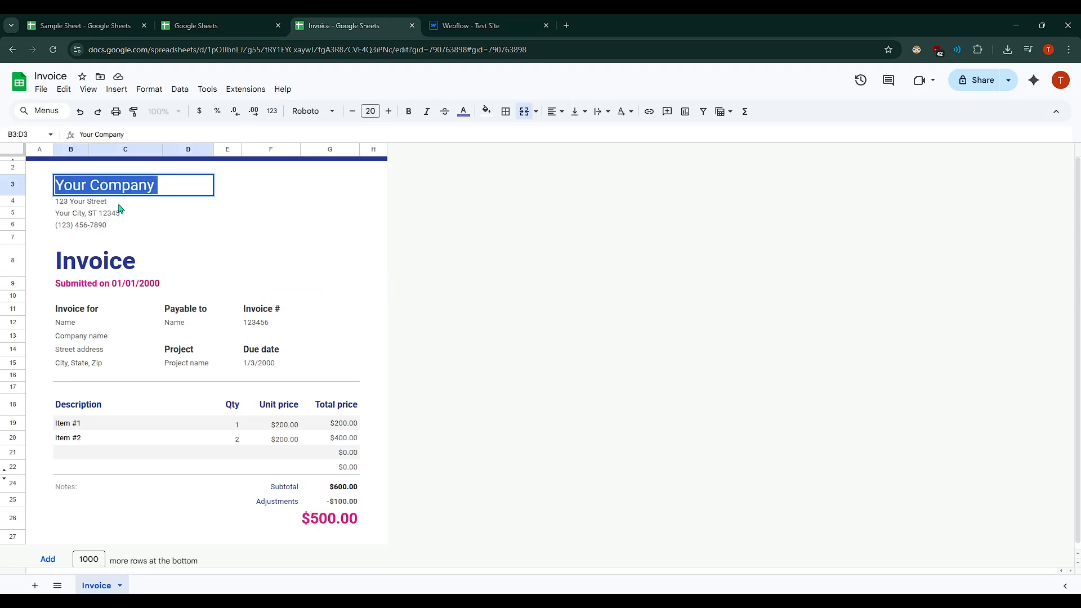
text(TES)
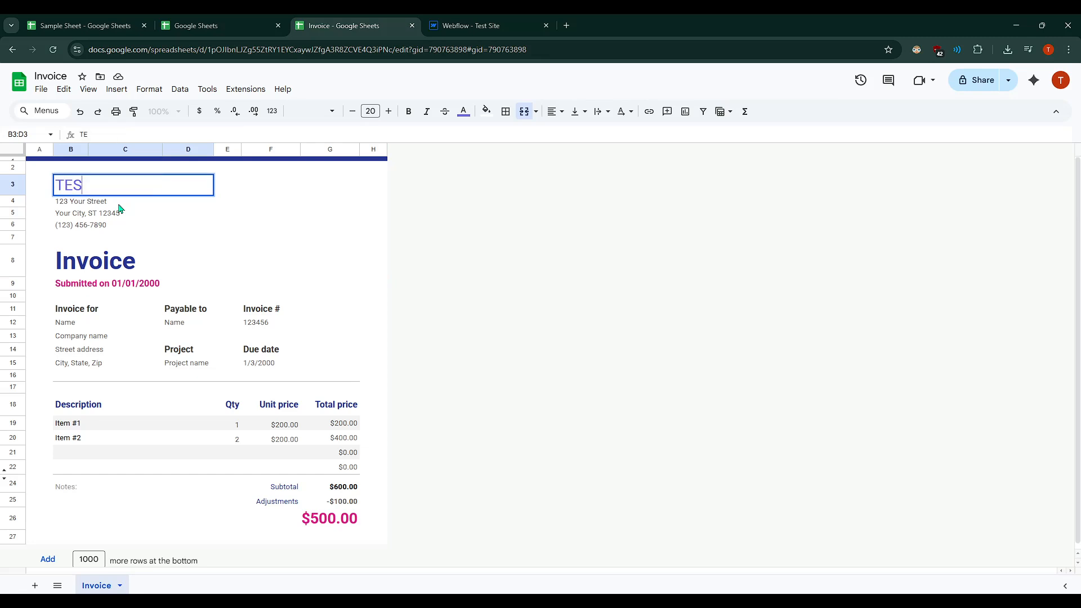
text(T COMPANY)
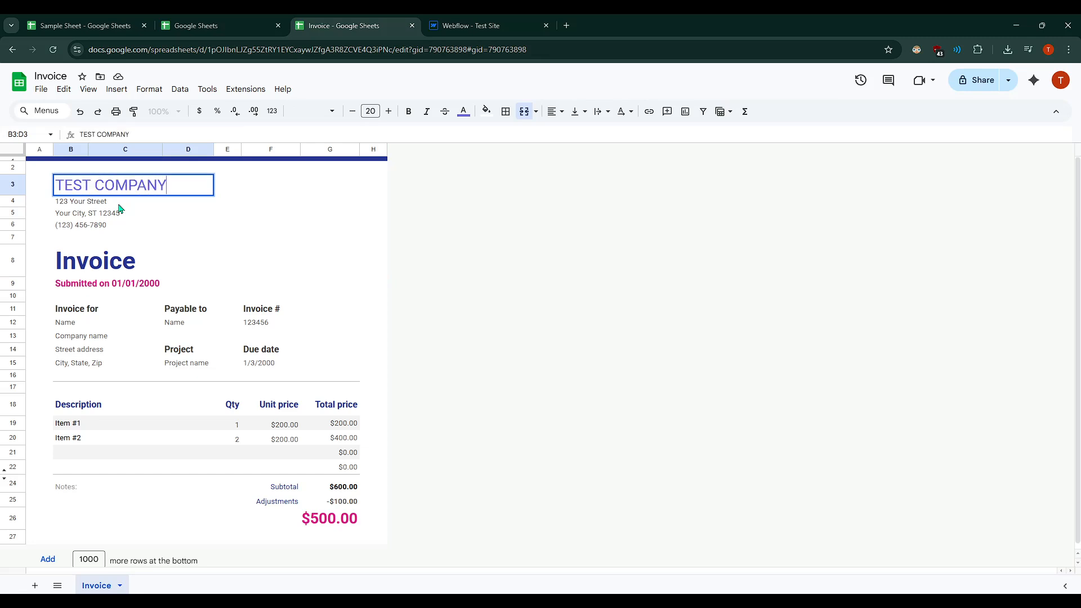
key(Return)
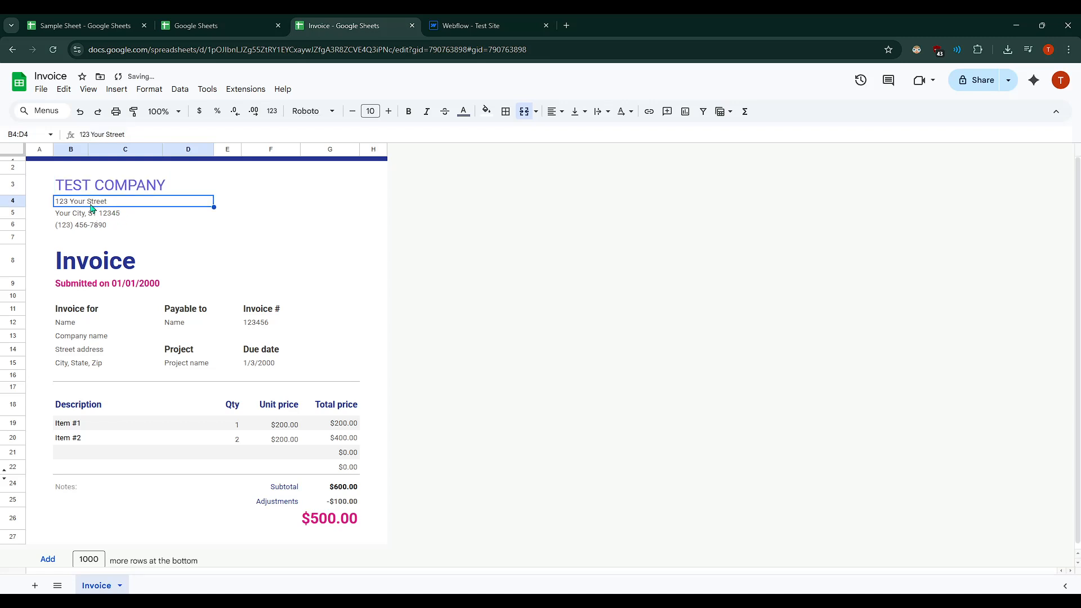
- Change the company's street address line to 321 My Street
double_click(90, 207)
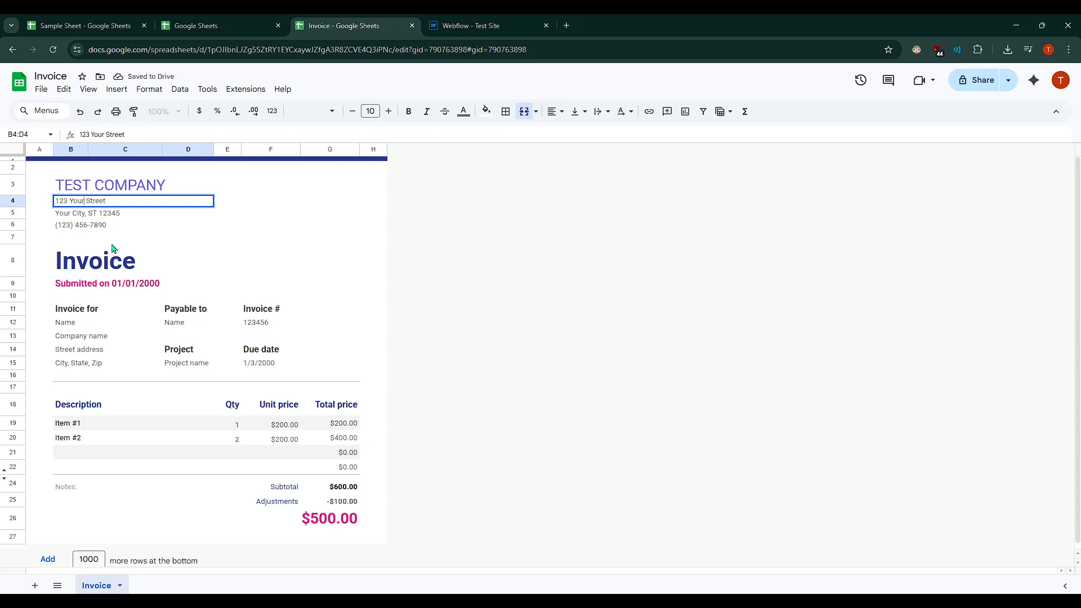
key(BackSpace)
key(BackSpace)
key(BackSpace)
key(BackSpace)
key(BackSpace)
key(BackSpace)
key(BackSpace)
key(BackSpace)
text(123)
key(BackSpace)
key(BackSpace)
key(BackSpace)
text(321 My)
double_click(97, 215)
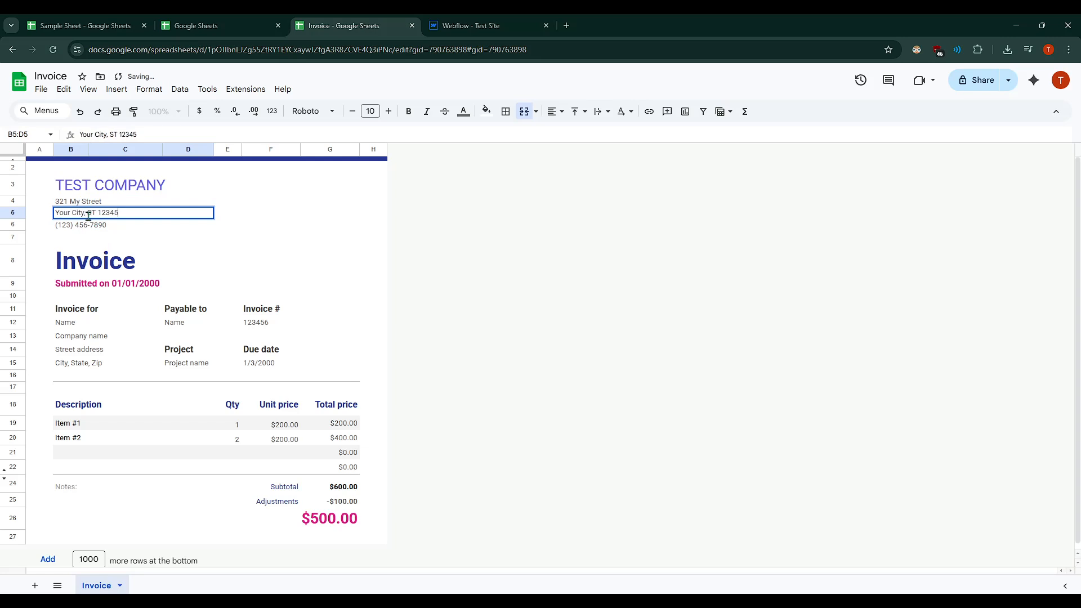
click(103, 226)
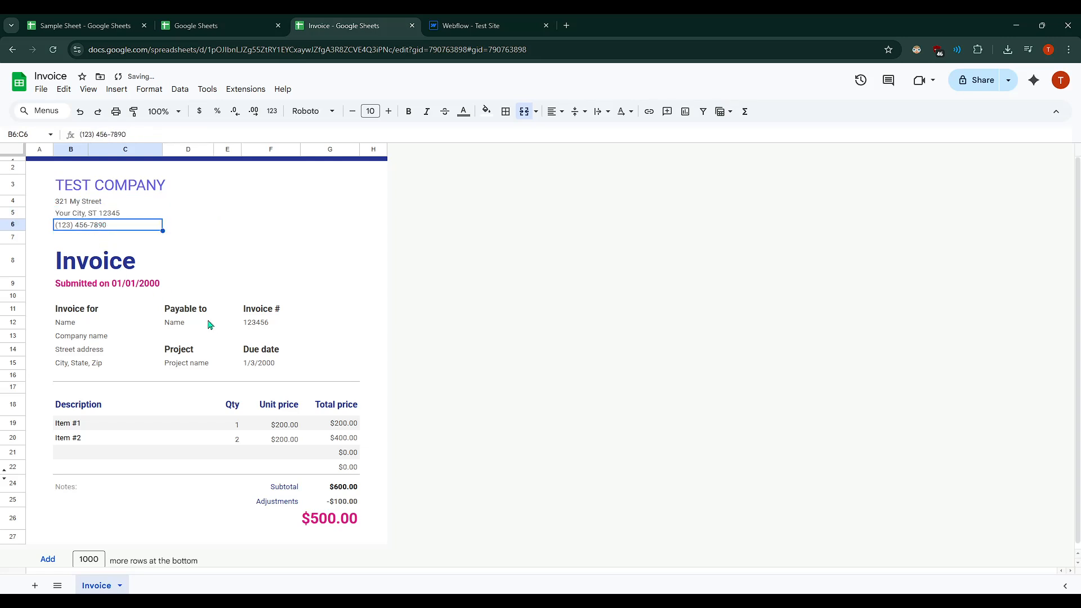
- Set the invoice number to 1
click(236, 322)
double_click(261, 322)
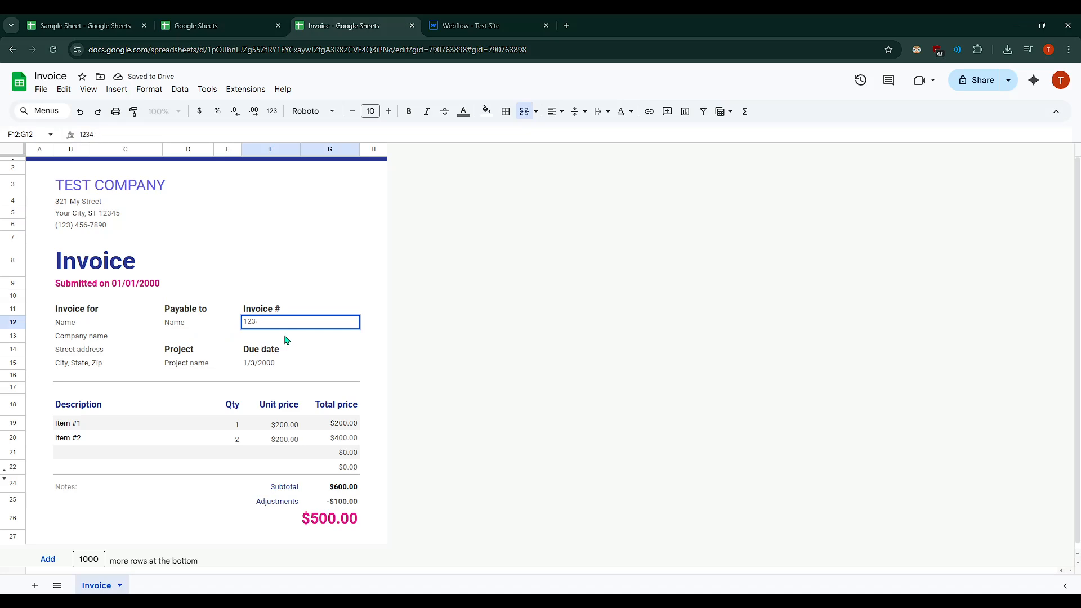
text(00001)
key(Return)
click(257, 323)
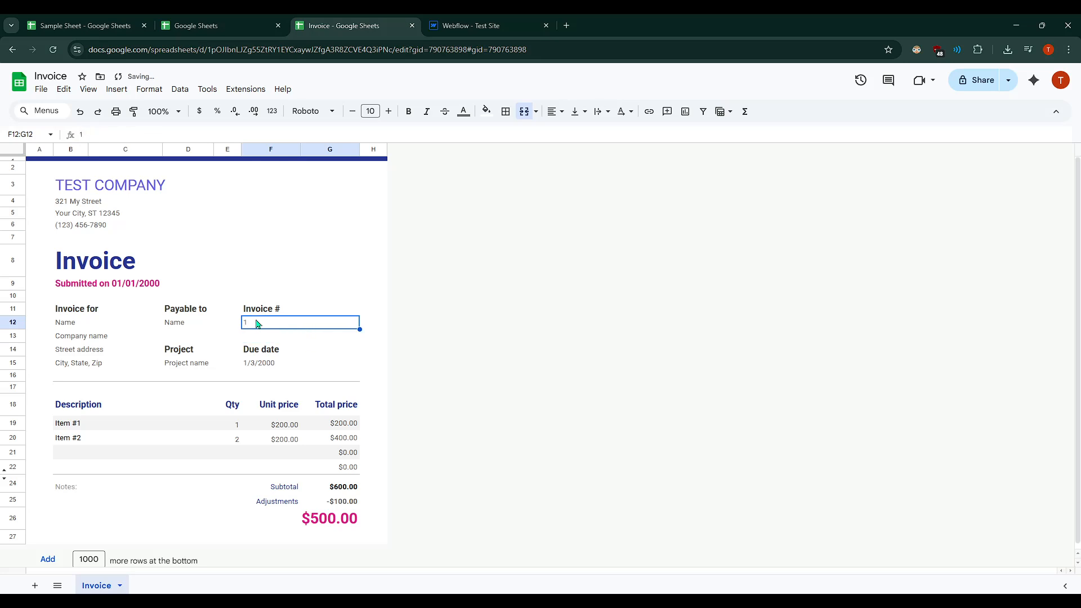
- Fill in the name under Payable to with the payee's full name
click(184, 327)
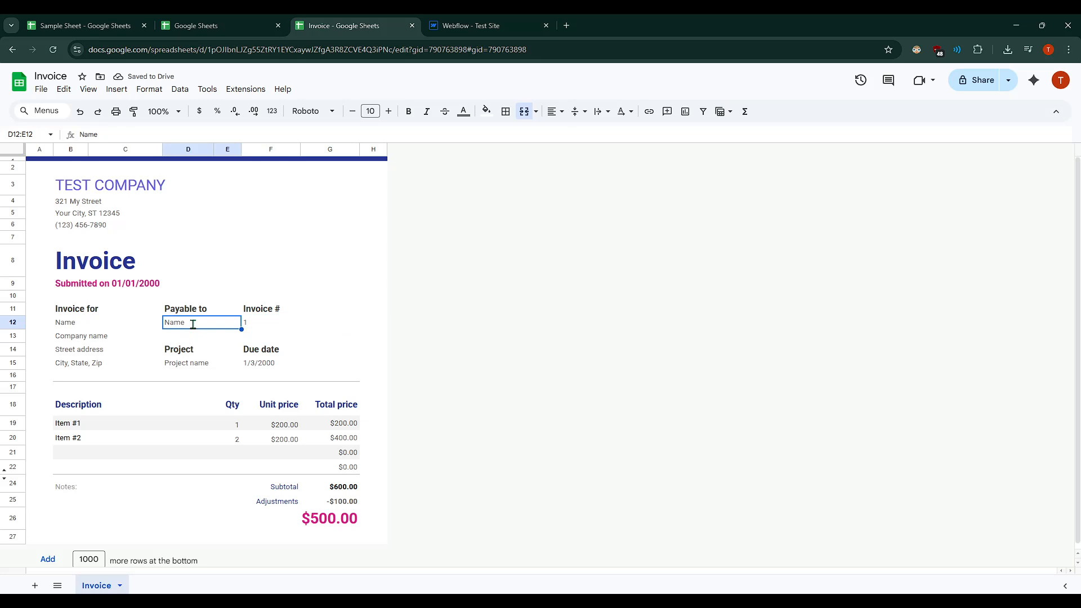
double_click(192, 325)
double_click(193, 325)
text(John Di)
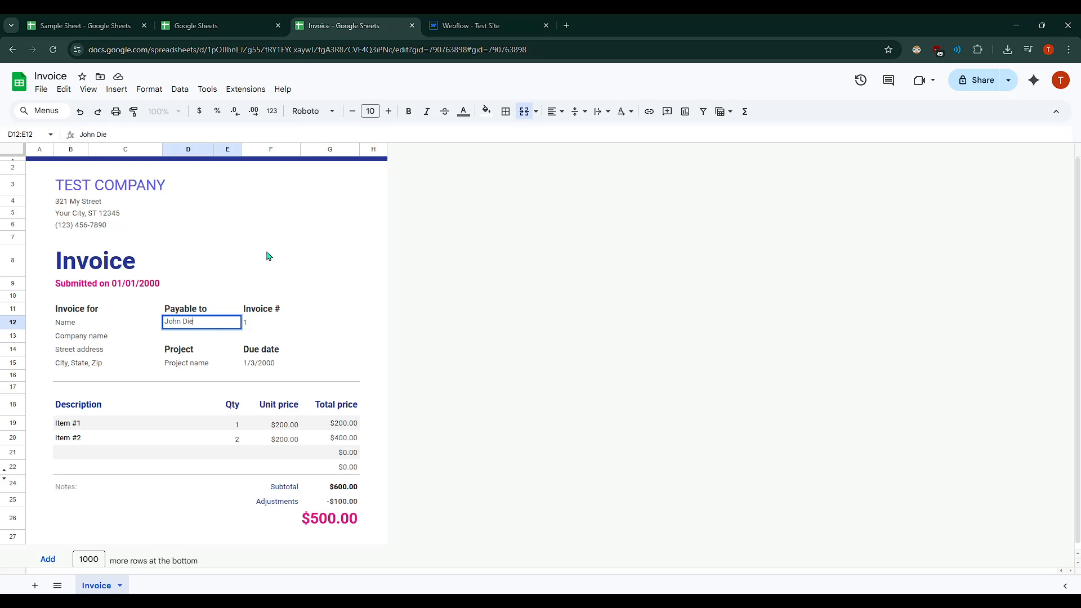
text(e)
click(357, 309)
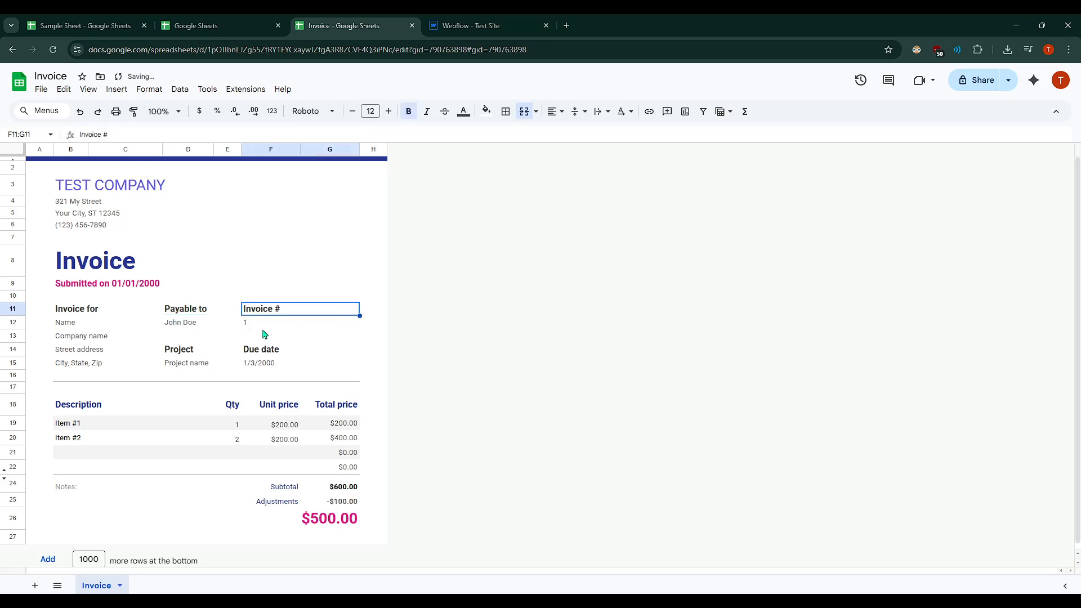
- Replace the name under Invoice for with the client's full name
click(73, 325)
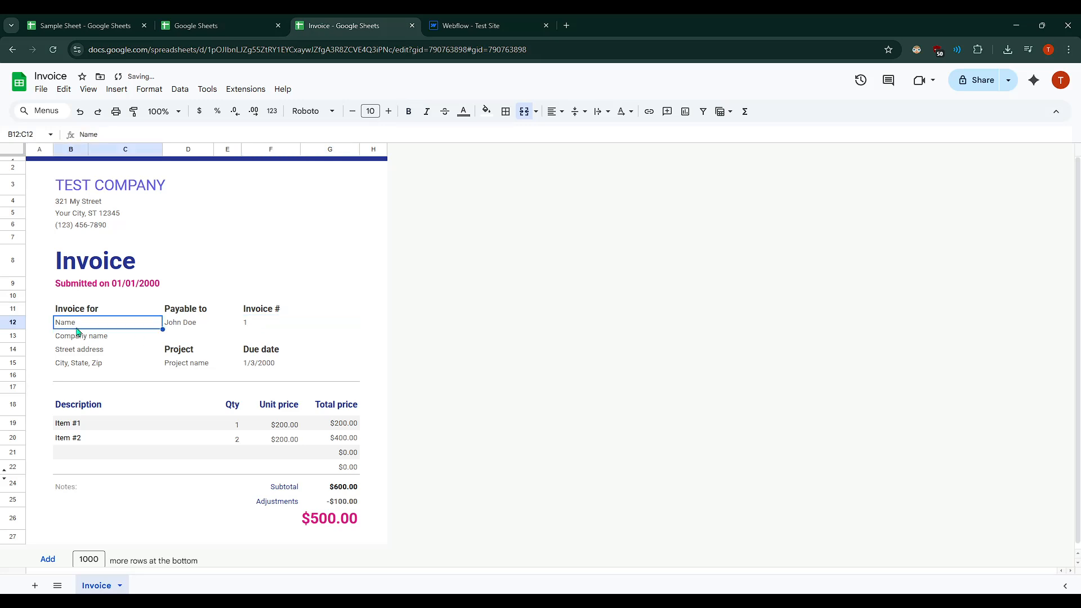
click(126, 351)
click(75, 338)
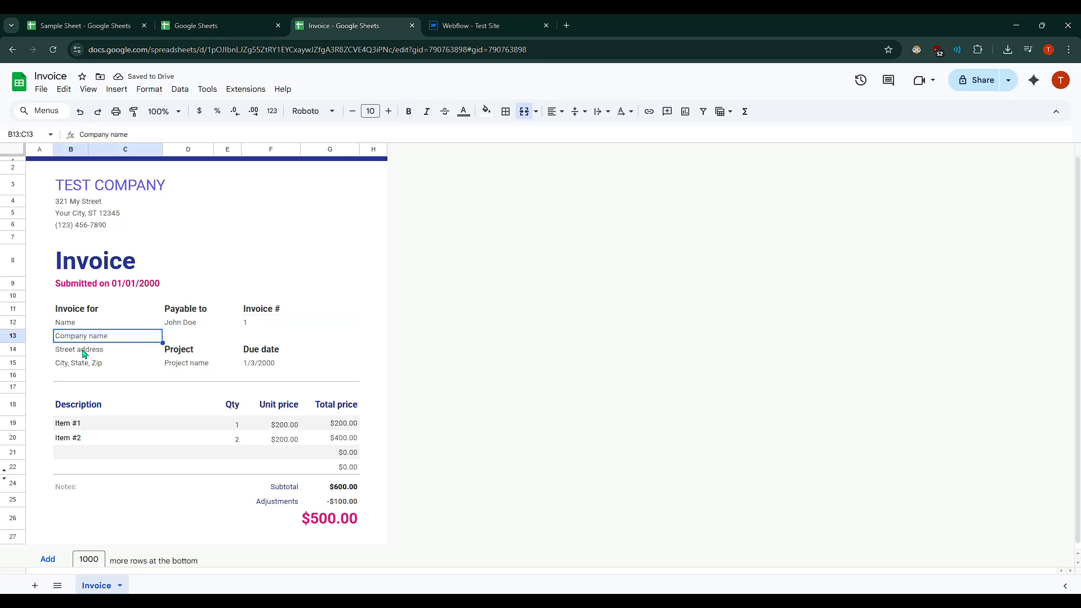
click(83, 352)
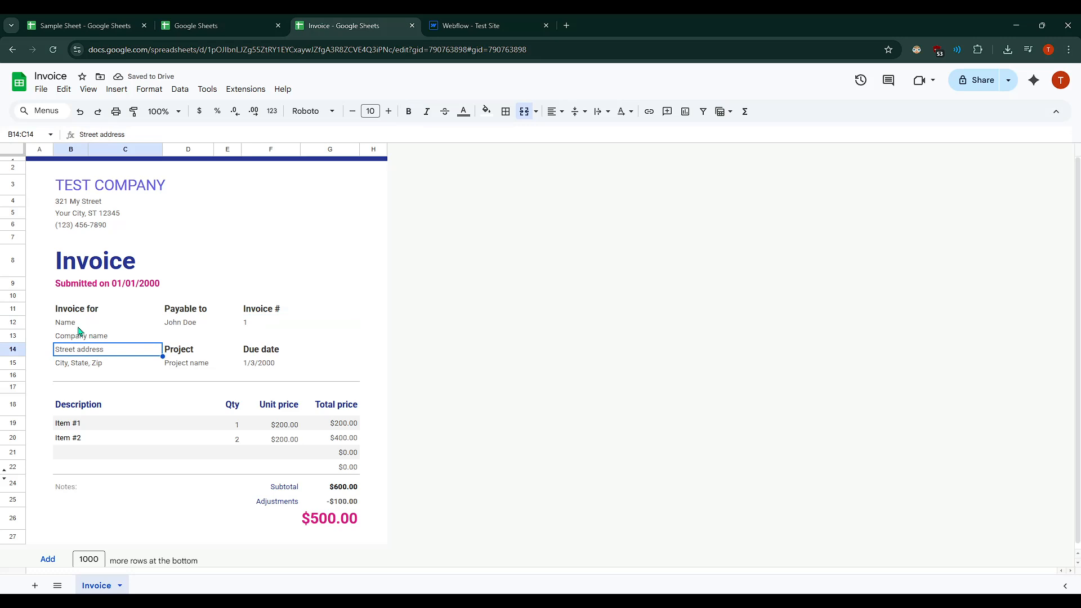
double_click(78, 324)
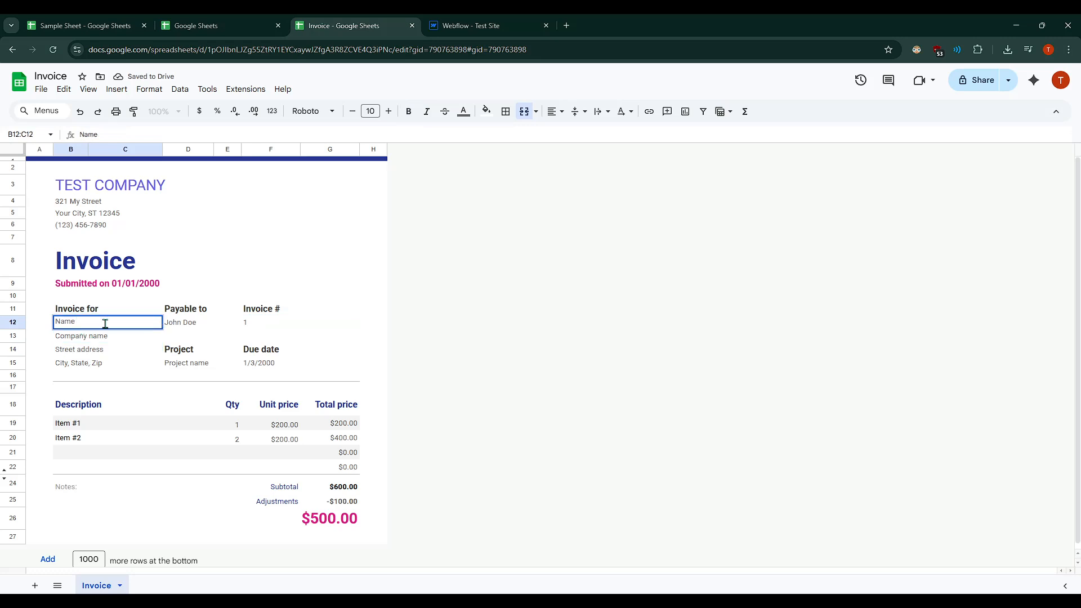
drag(106, 324, 35, 326)
text(Jane Doe)
key(Return)
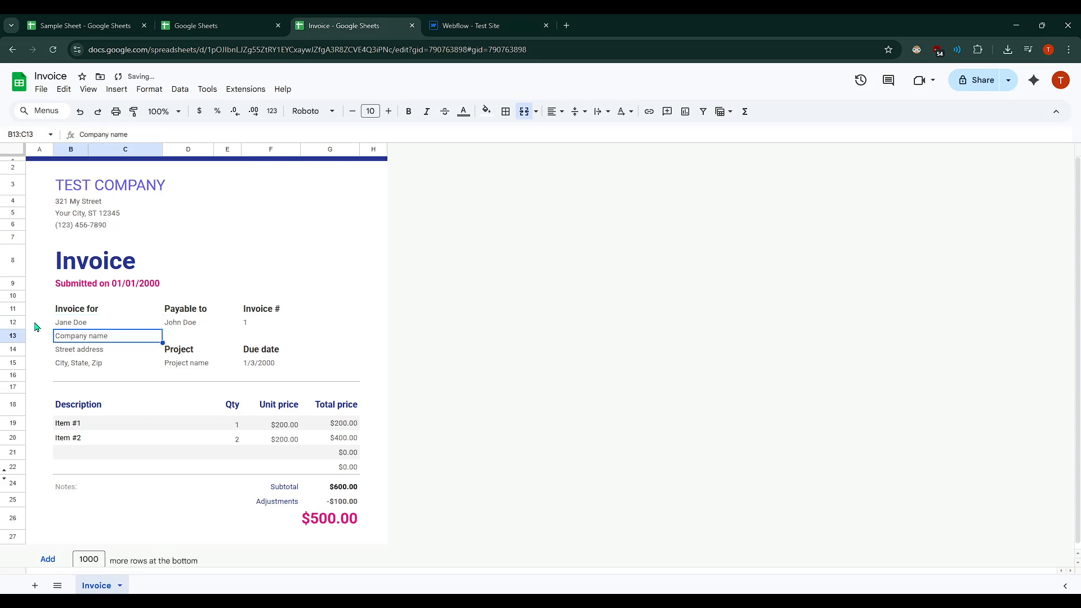
- Append test Company to the client's company name cell
double_click(87, 335)
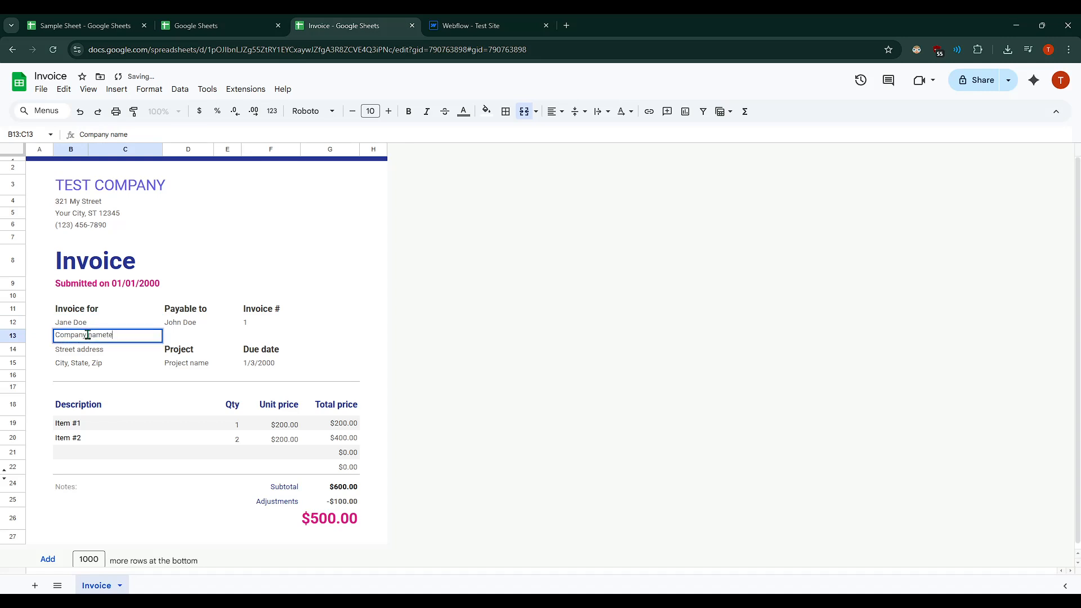
text(test Company)
key(Return)
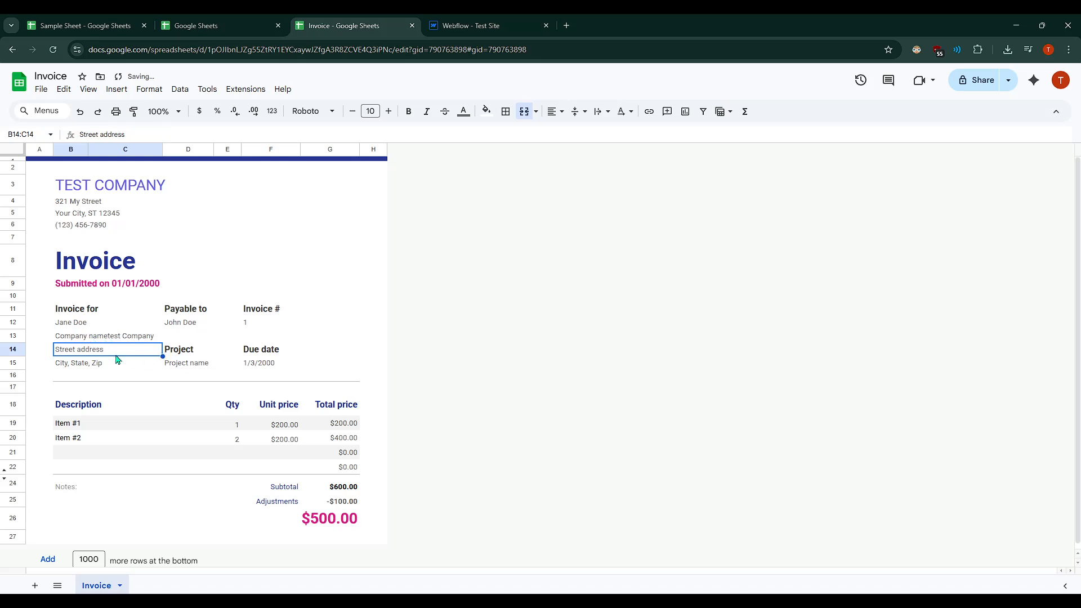
- Replace the client's company name under Invoice for with Company 123
click(181, 362)
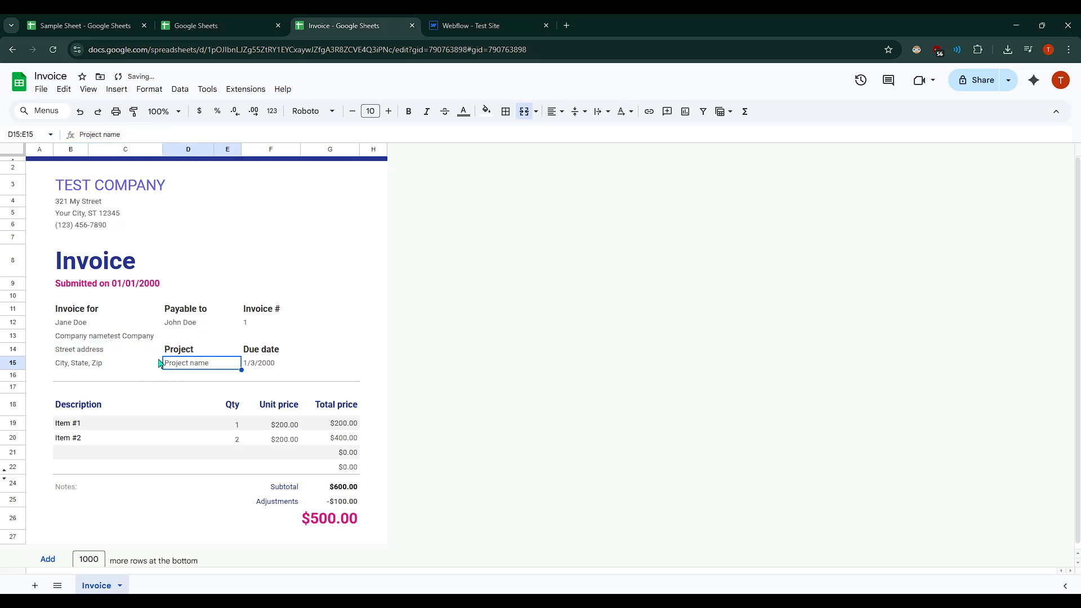
click(91, 351)
double_click(115, 341)
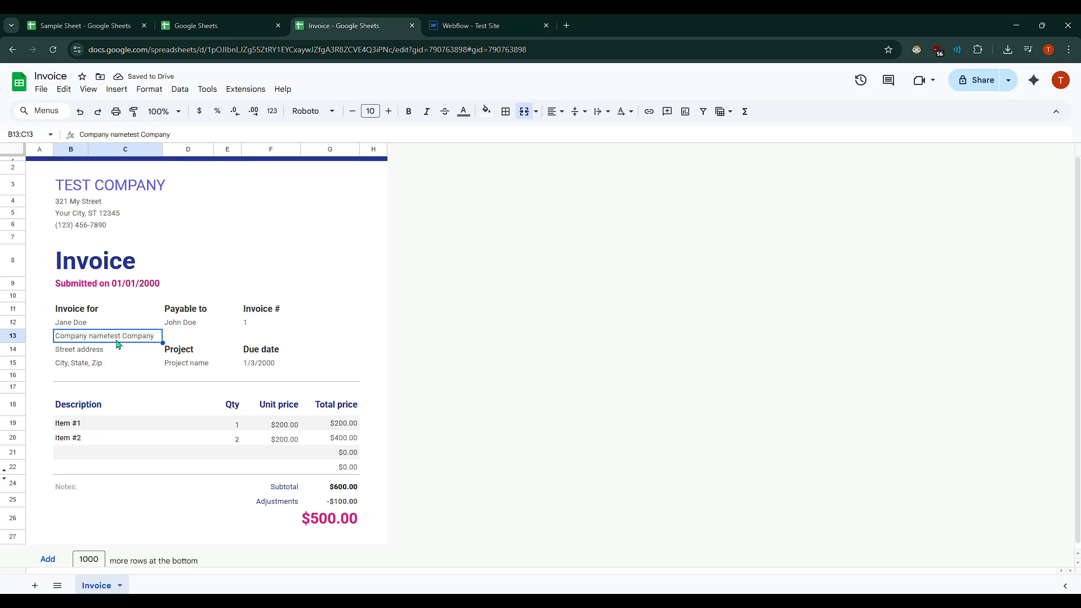
key(ctrl+a)
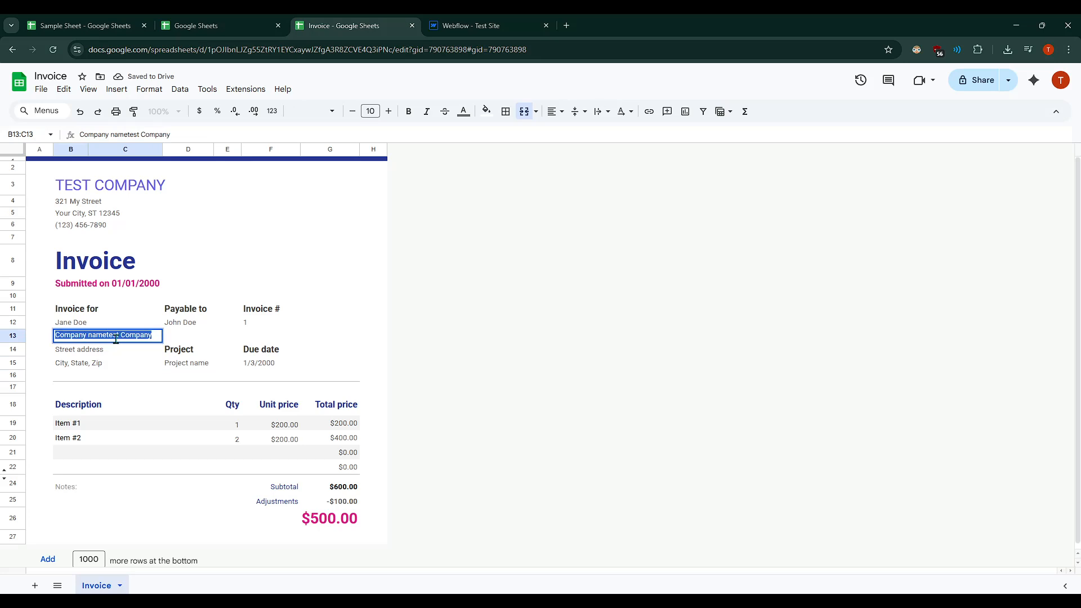
key(BackSpace)
text(Com)
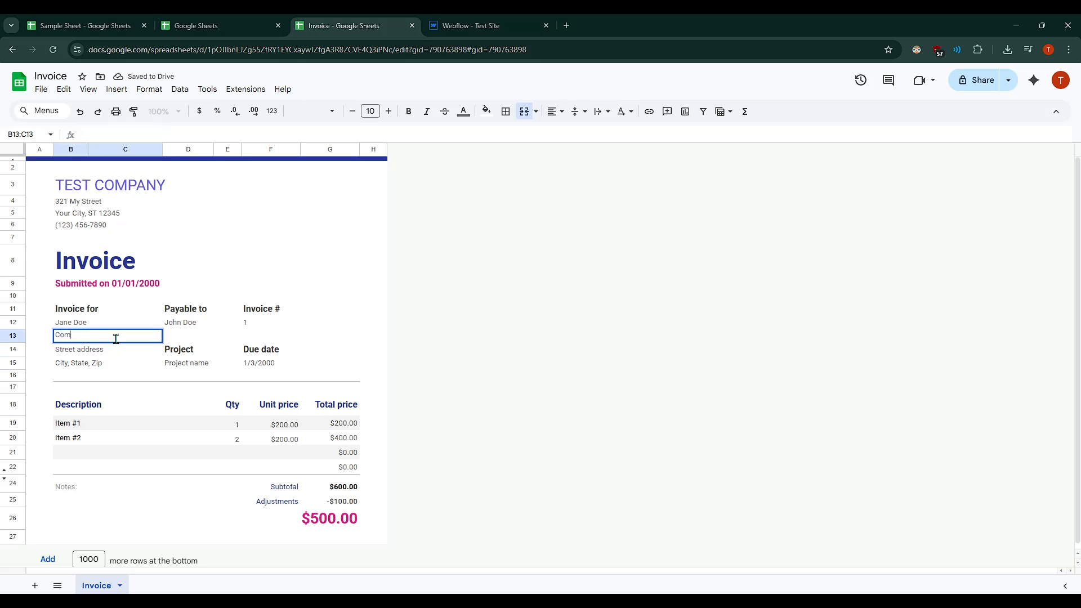
text(apny)
key(BackSpace)
key(BackSpace)
text(pa)
click(258, 354)
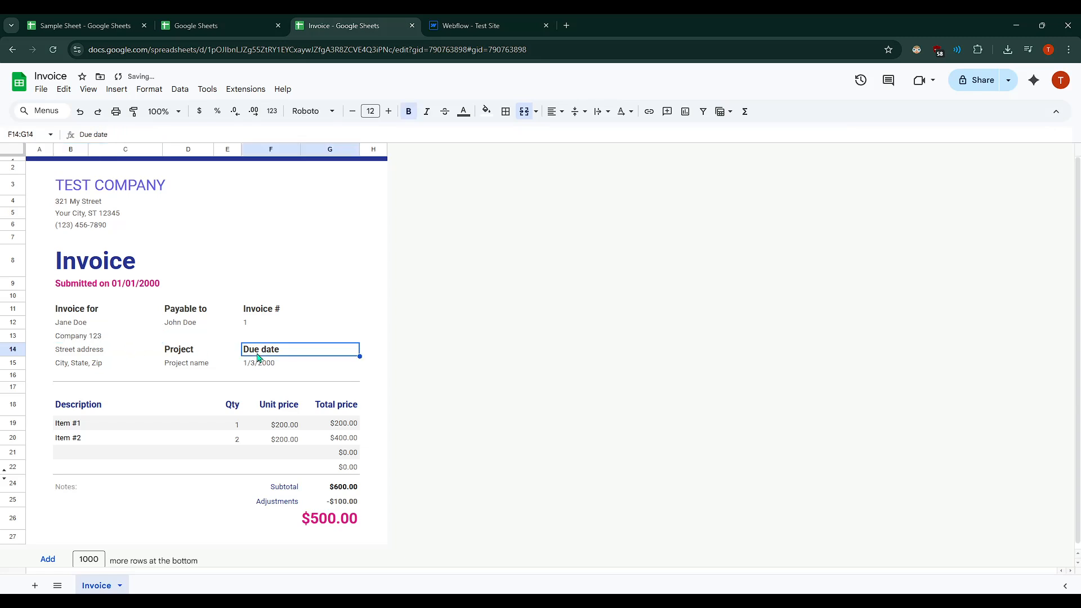
- Set Item #1's quantity to 3
click(287, 429)
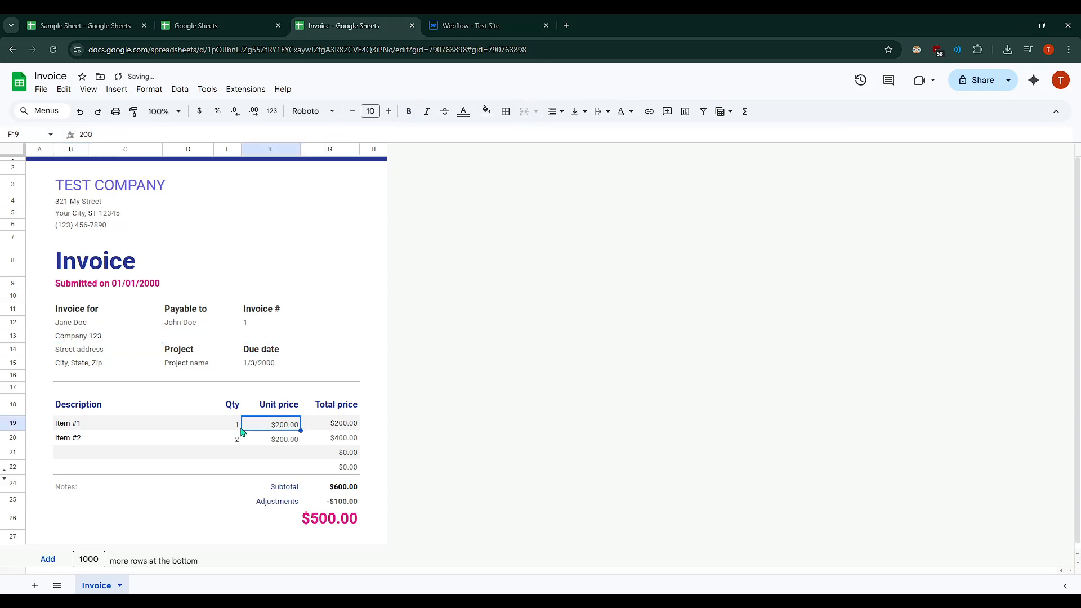
click(241, 431)
text(3)
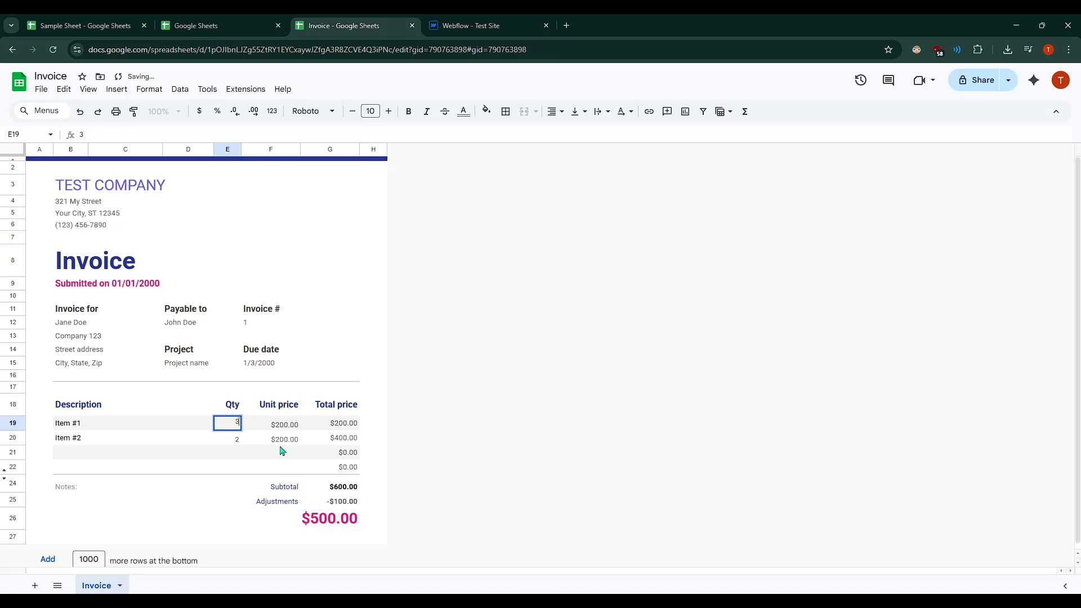
click(281, 445)
- Set Item #1's unit price to 100
click(348, 426)
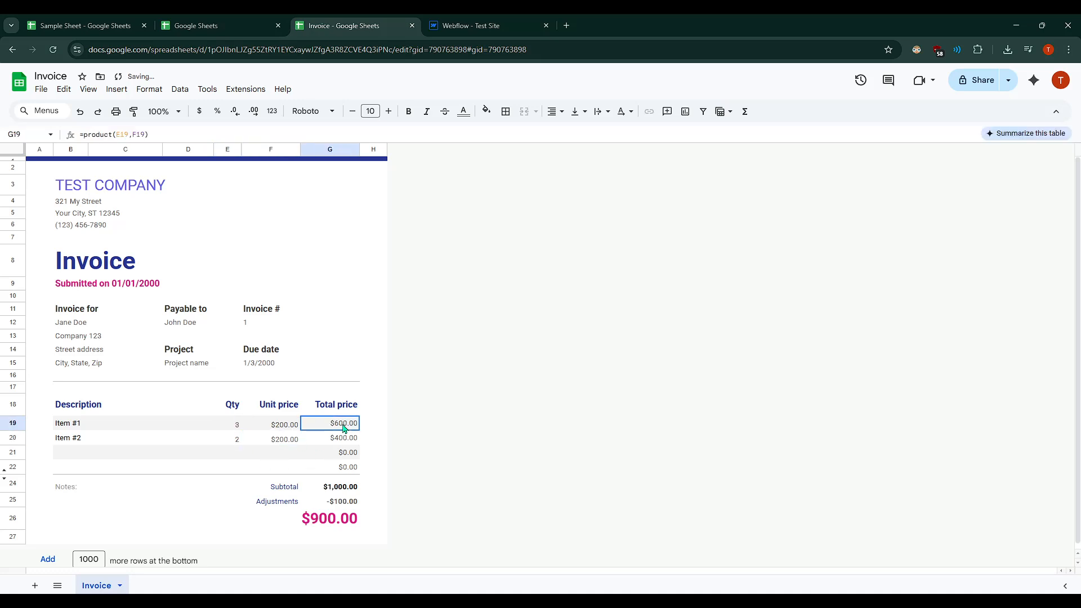
click(294, 432)
text(1)
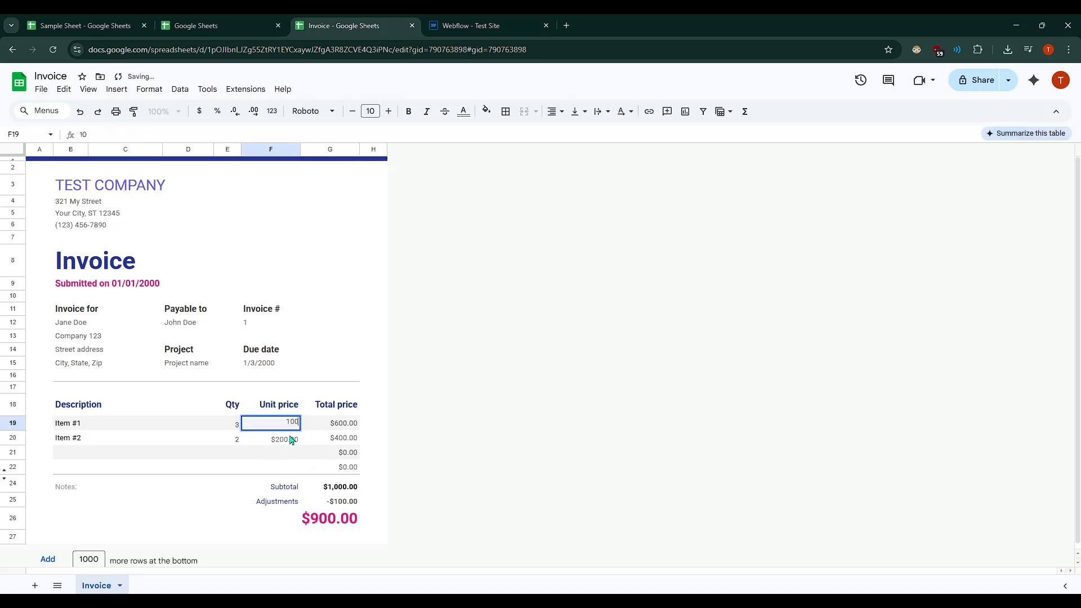
text(00)
key(Return)
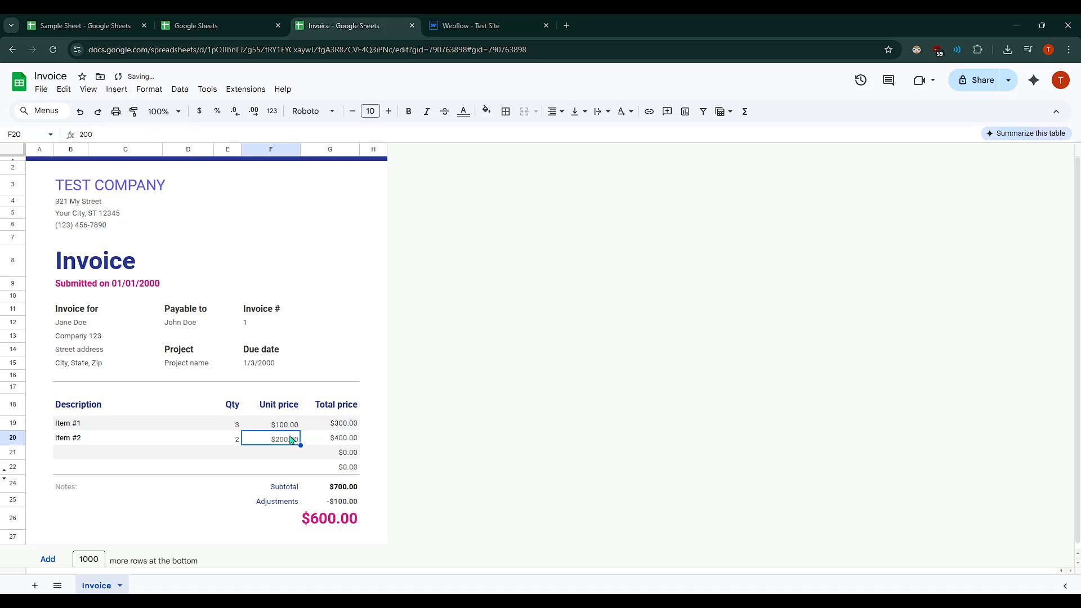
- Set Item #2's unit price to 50 and its quantity to 10
text(50)
key(Return)
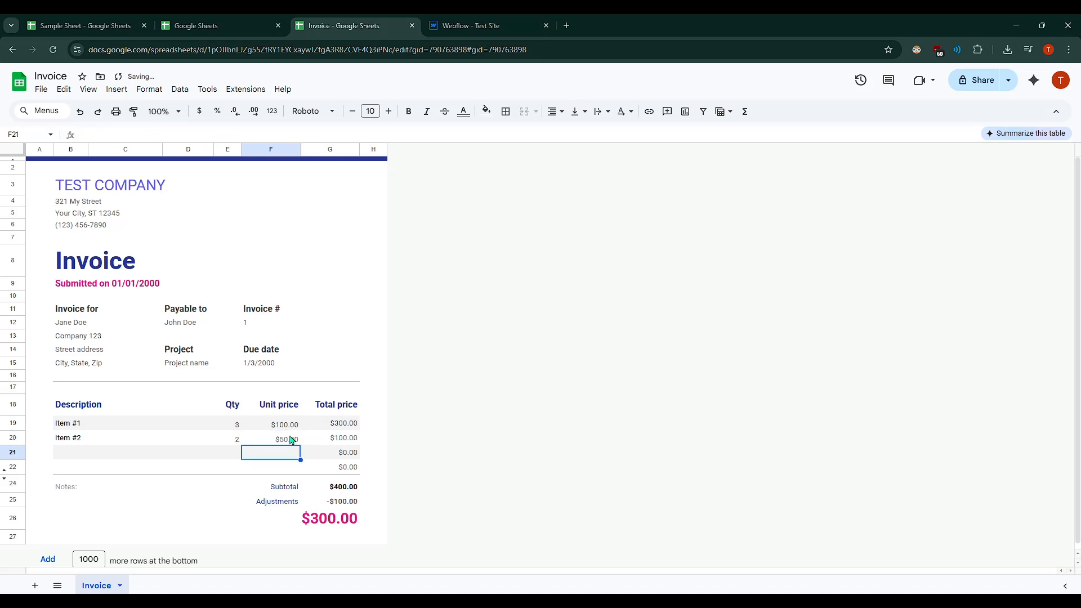
click(223, 444)
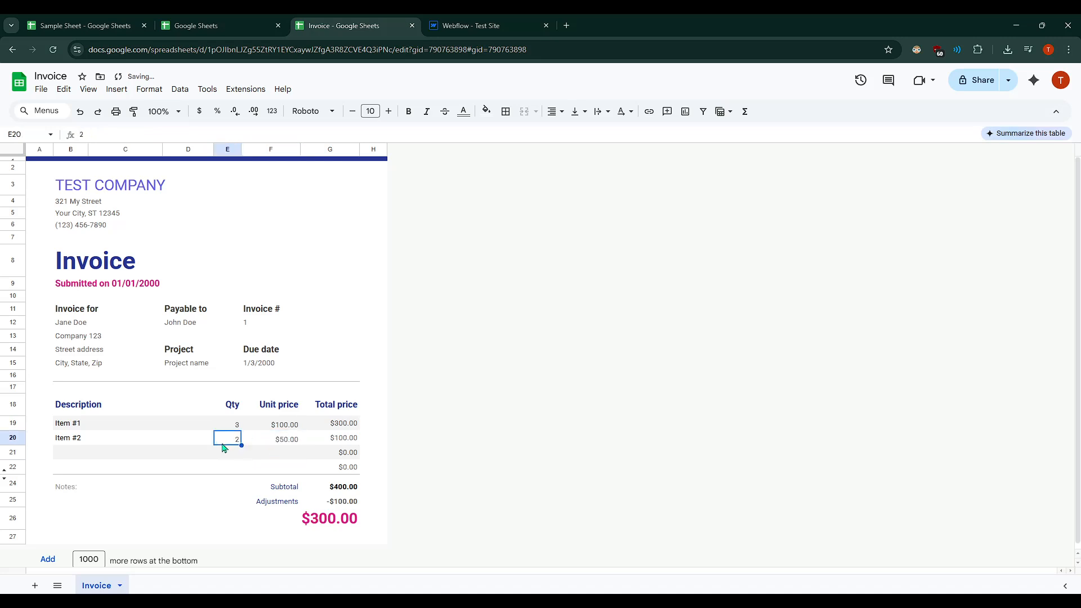
text(10)
key(Return)
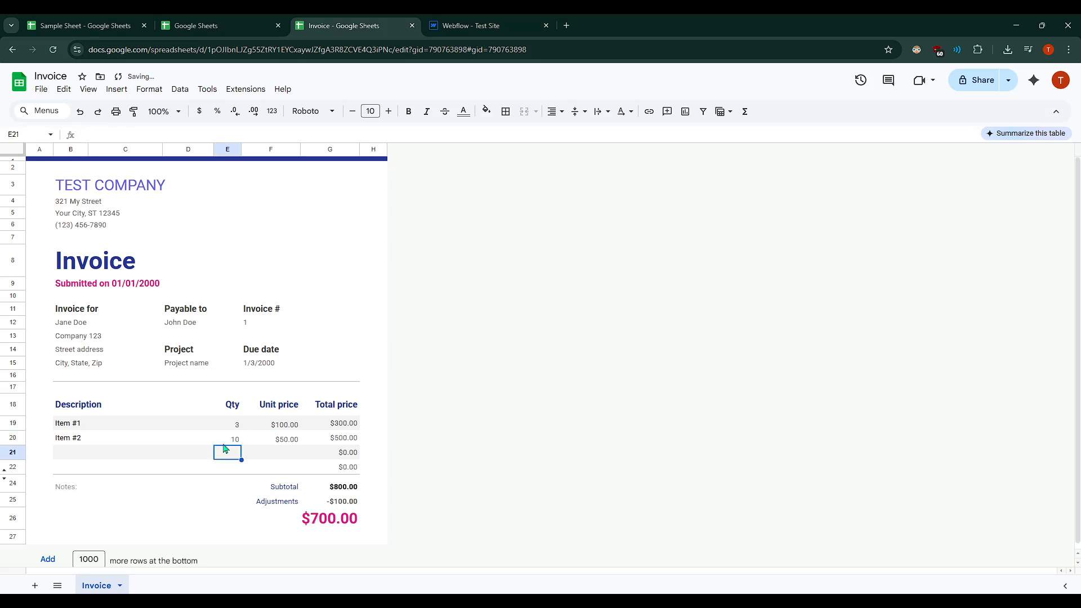
- Examine the line-item totals and the invoice total block
scroll(393, 482, down, 1)
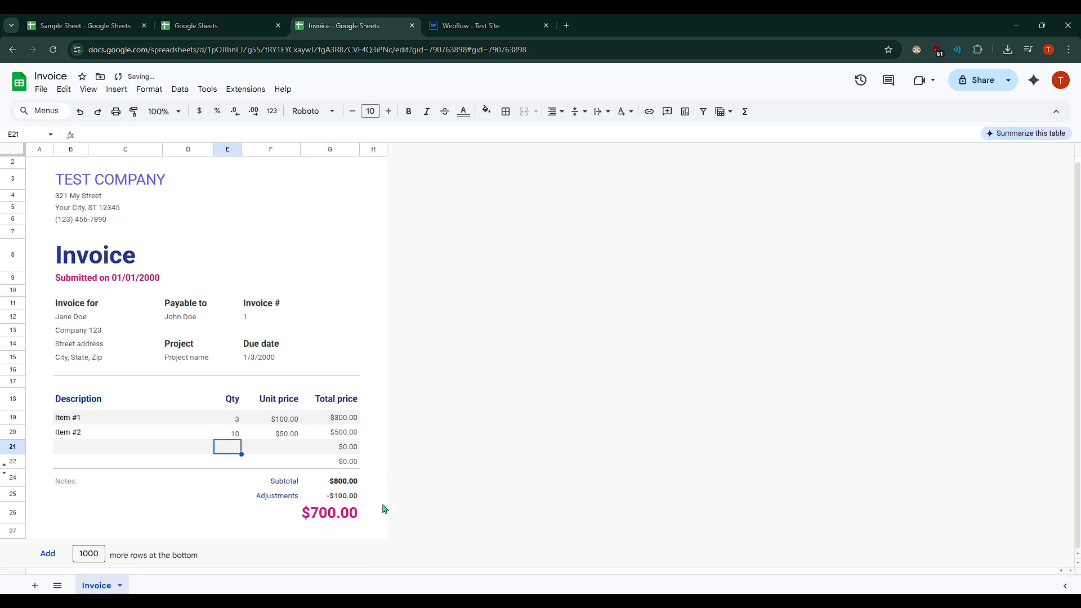
drag(340, 514, 93, 410)
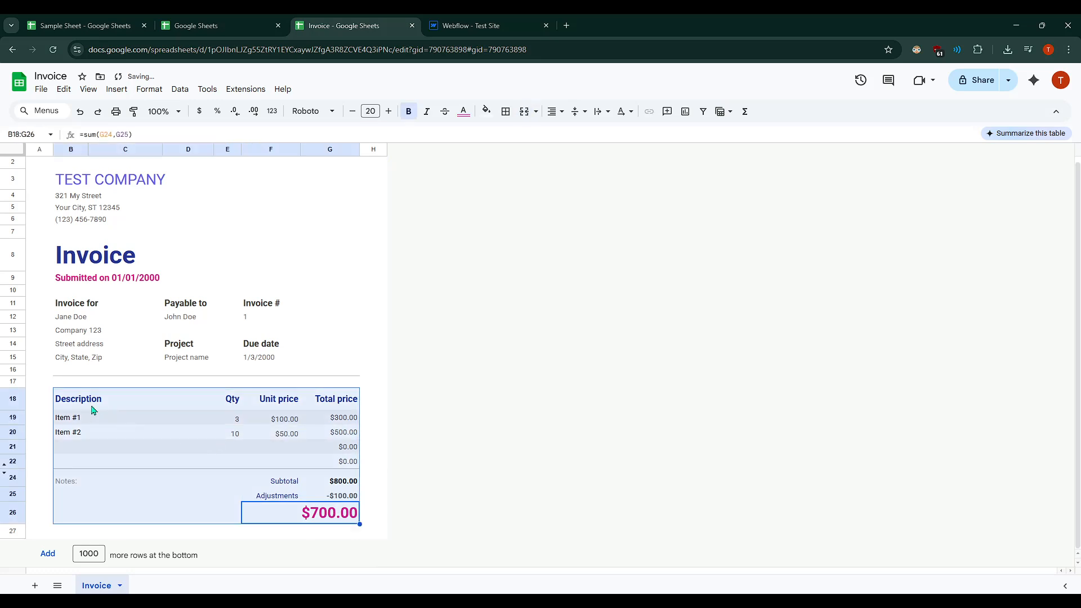
click(327, 420)
scroll(323, 428, up, 1)
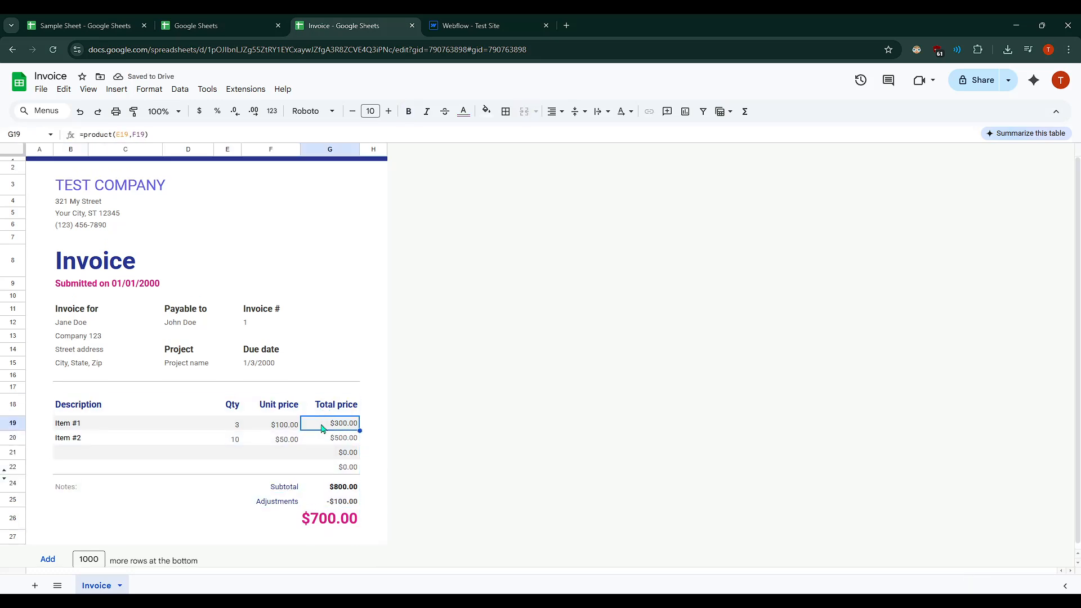
click(450, 379)
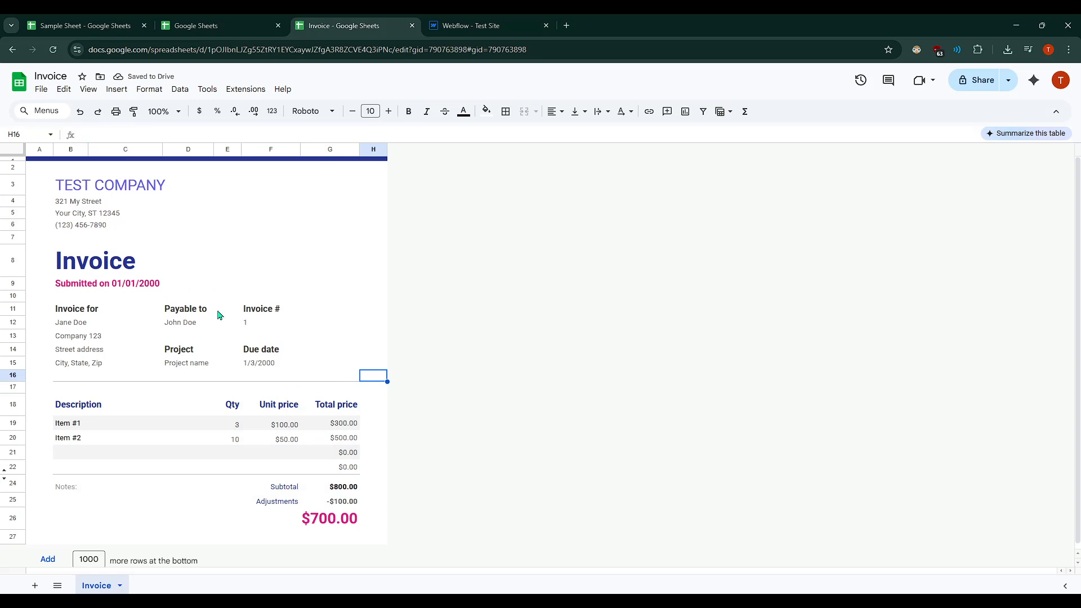
- Change the submission date under the Invoice title to 10/07/2025
click(151, 288)
double_click(159, 289)
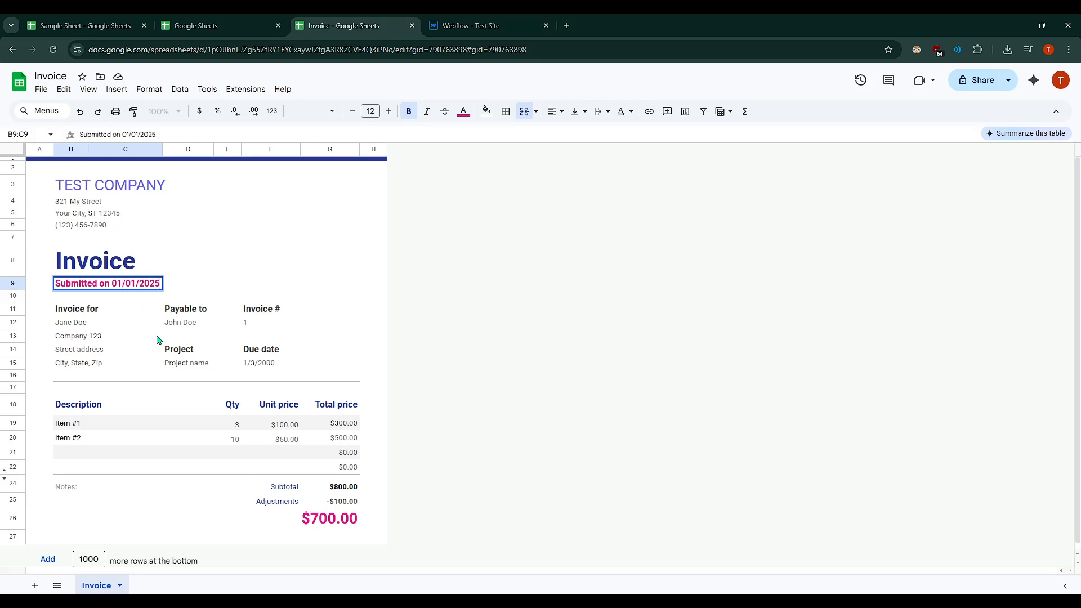
key(BackSpace)
key(BackSpace)
text(10)
key(BackSpace)
text(7)
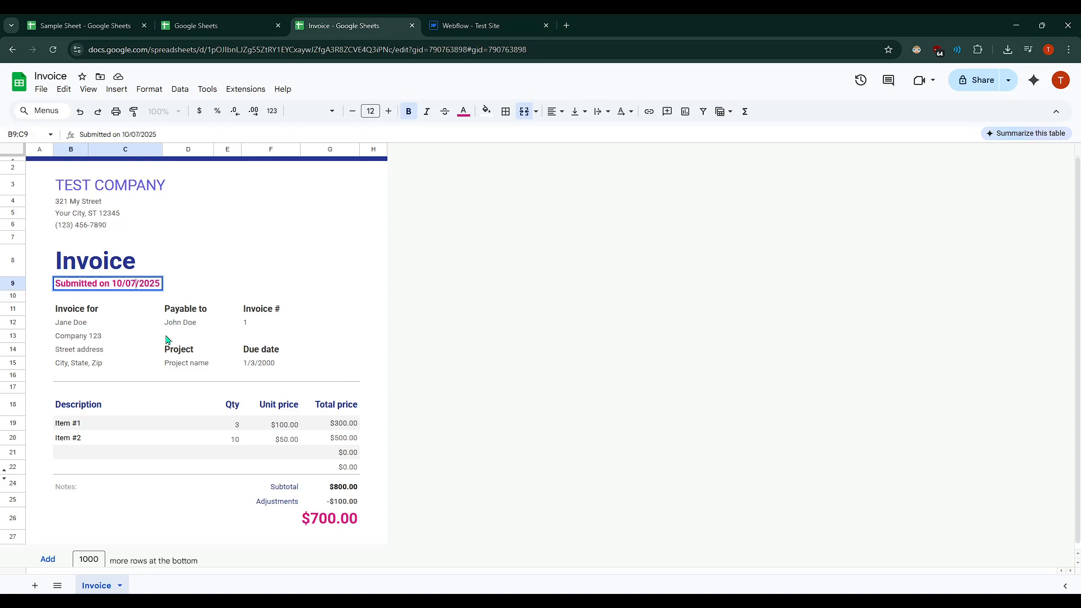